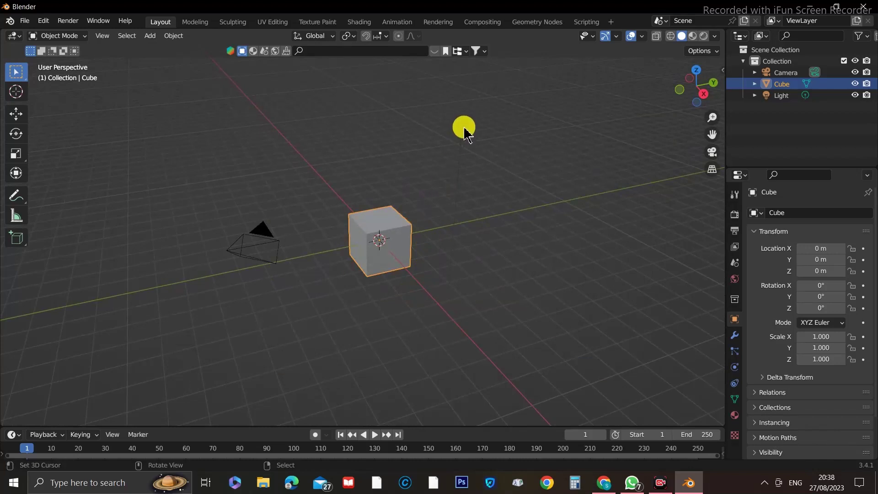
Step: Delete the default light, cube and camera one after another
left_click(463, 131)
key("Delete")
left_click(397, 230)
key("Delete")
left_click(267, 234)
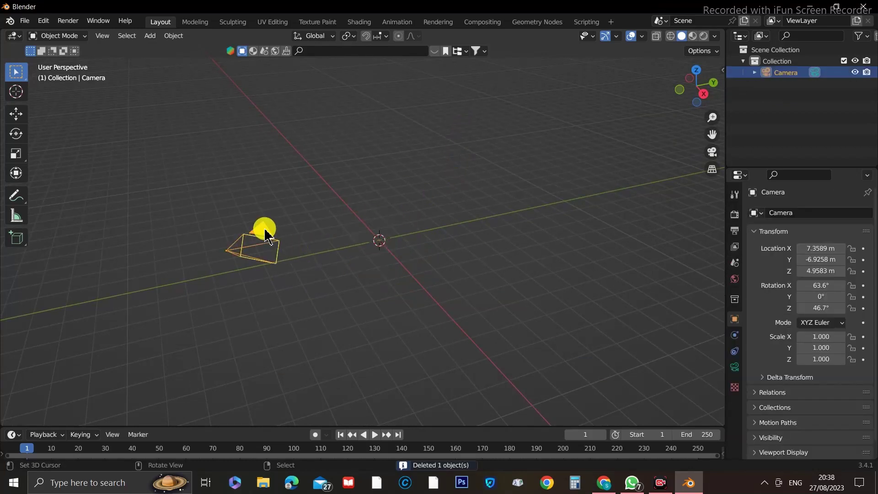
key("Delete")
scroll(390, 253, "down", 1)
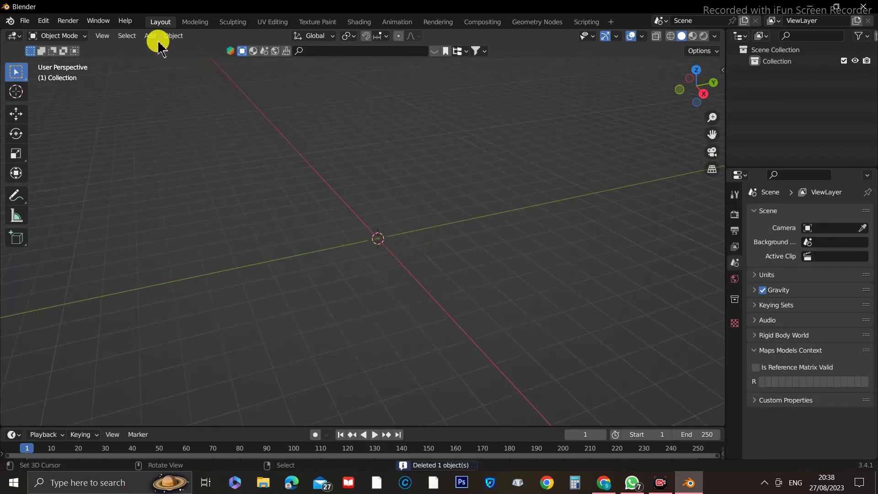
Step: Add a Bezier circle curve at the world origin and zoom in to centre it
left_click(146, 37)
mouse_move(159, 62)
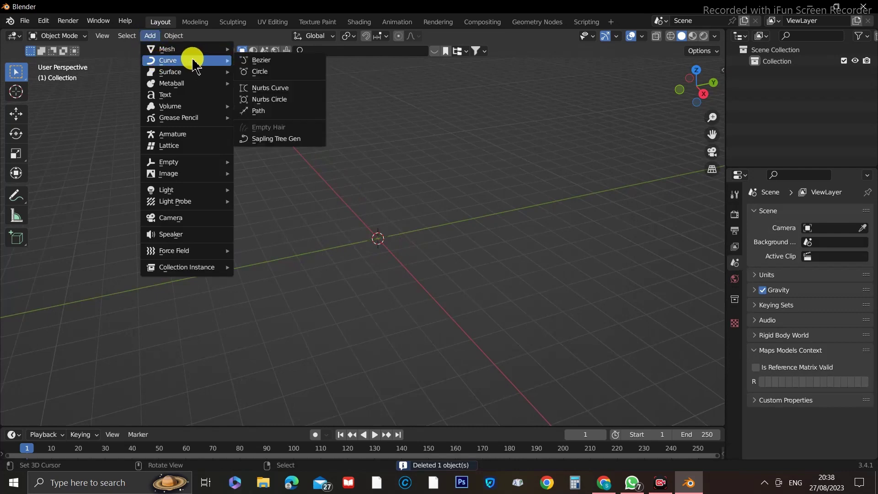
left_click(260, 73)
scroll(388, 249, "up", 4)
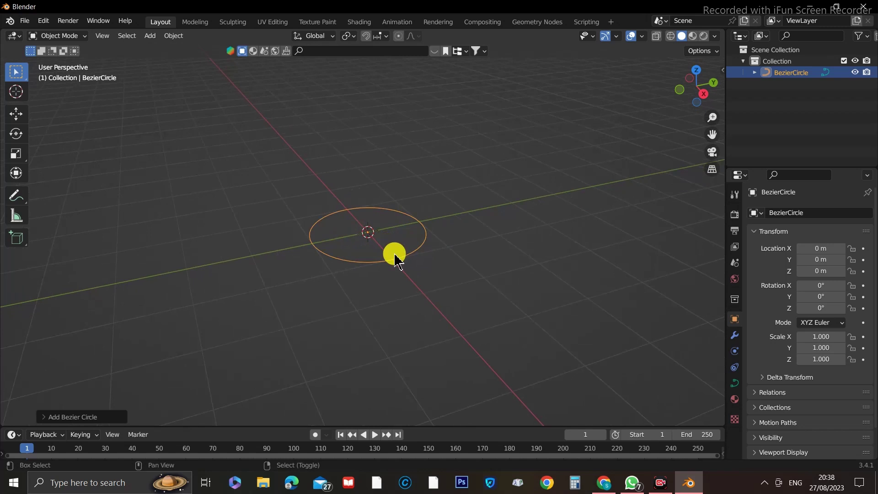
middle_click_drag(413, 278, 410, 261, "shift")
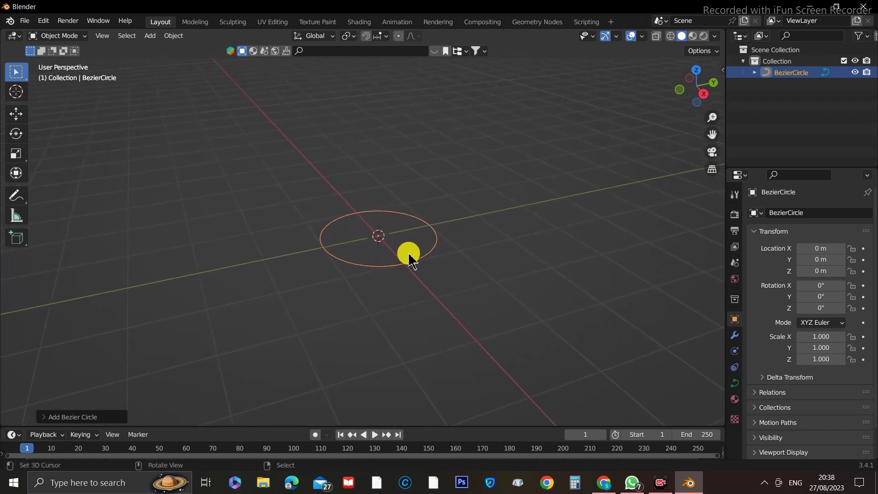
Step: In Edit Mode, tilt the front control point 60° around X, then start tilting the back point -60°
key("Tab")
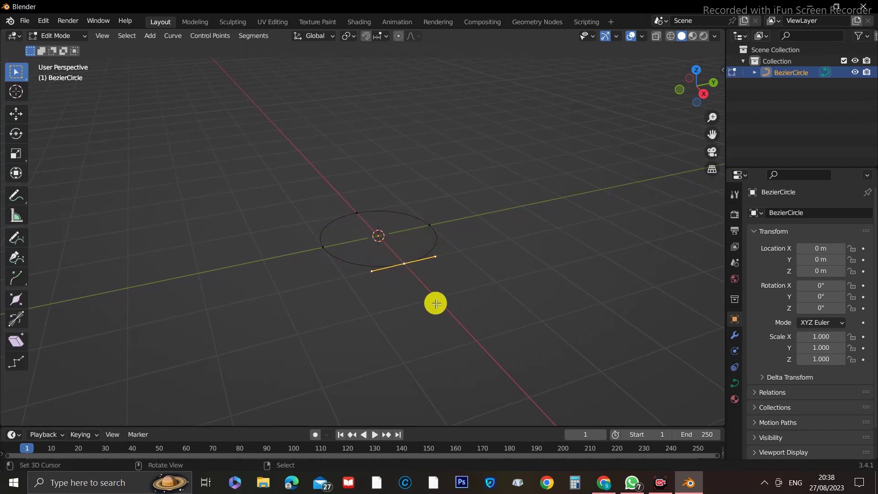
key("r")
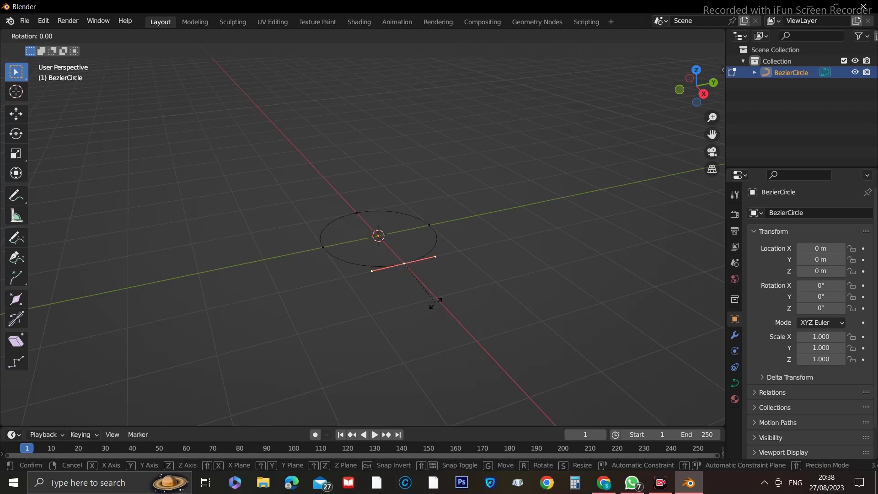
key("z")
key("x")
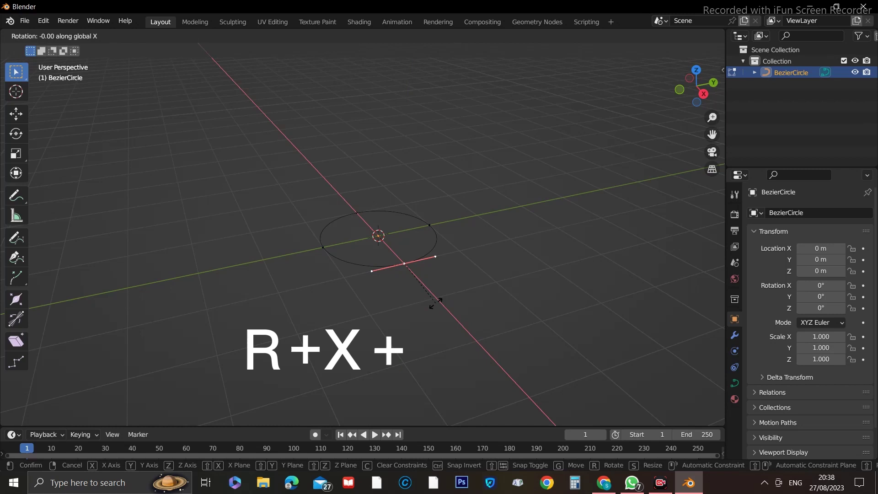
type("60")
left_click(435, 303)
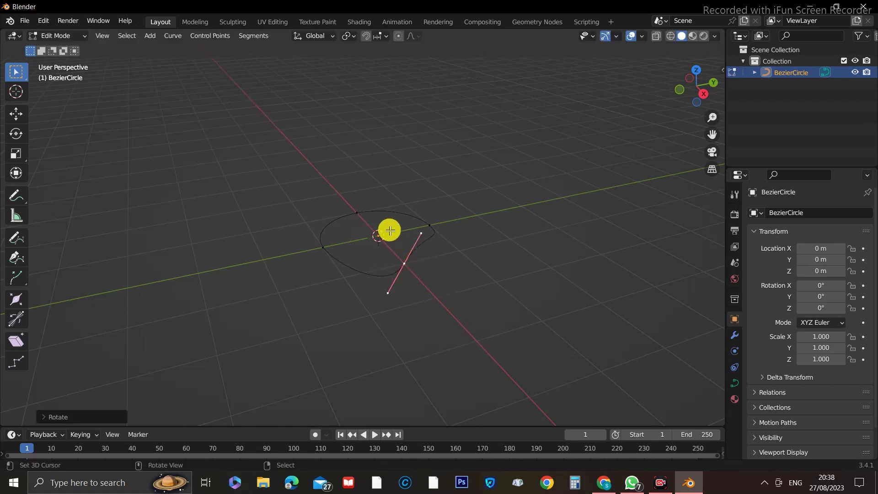
left_click(356, 212)
type("rx-60")
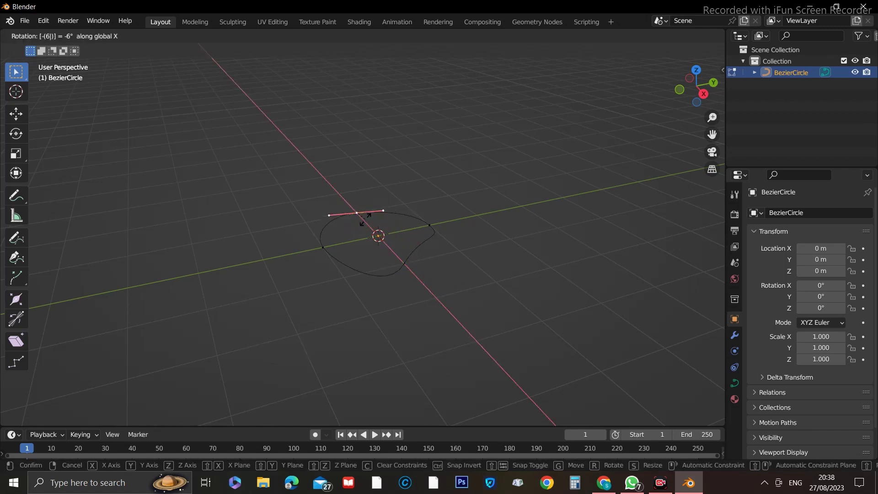
Step: Confirm the back point's -60° tilt and tilt the right control point -60° around Y
left_click(365, 220)
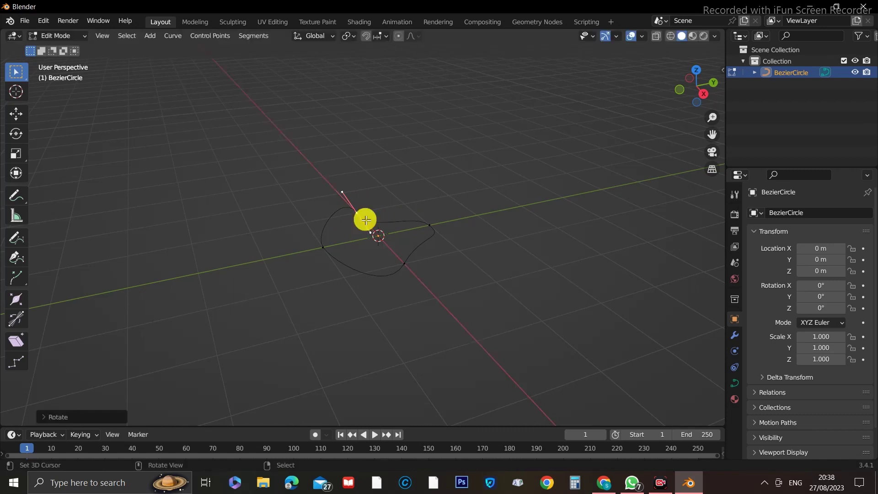
scroll(397, 233, "up", 1)
left_click(429, 225)
key("r")
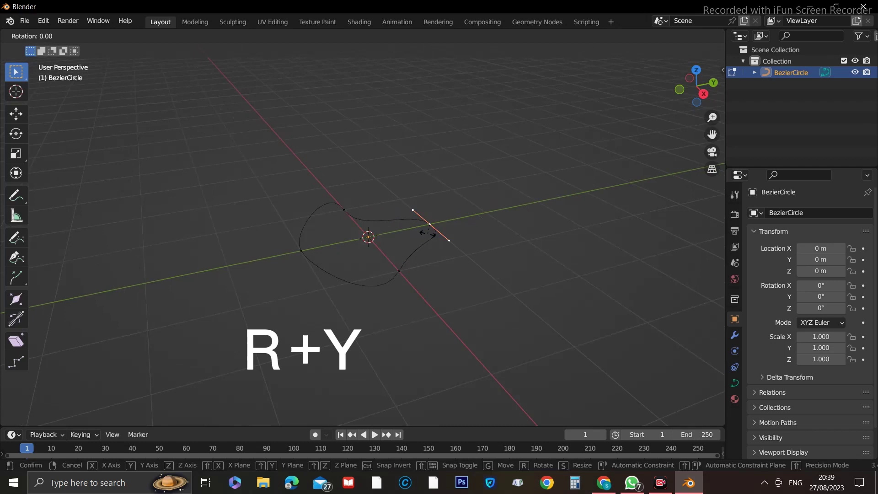
type("y-60")
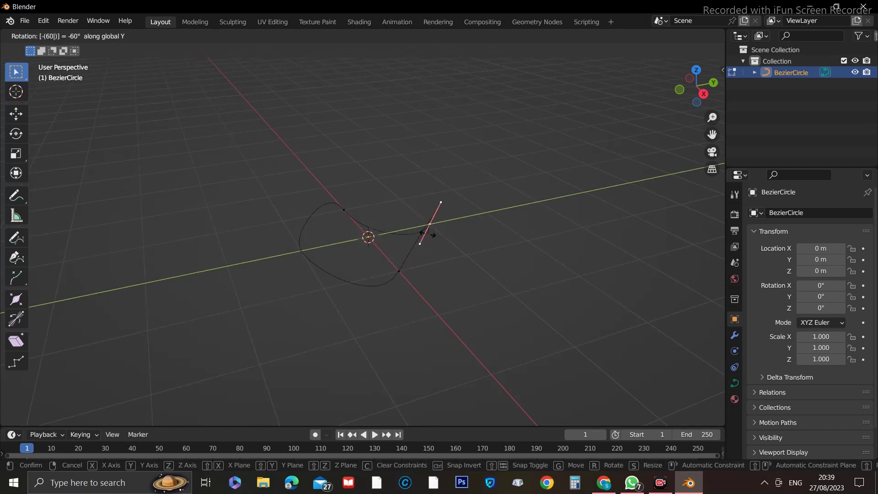
left_click(428, 234)
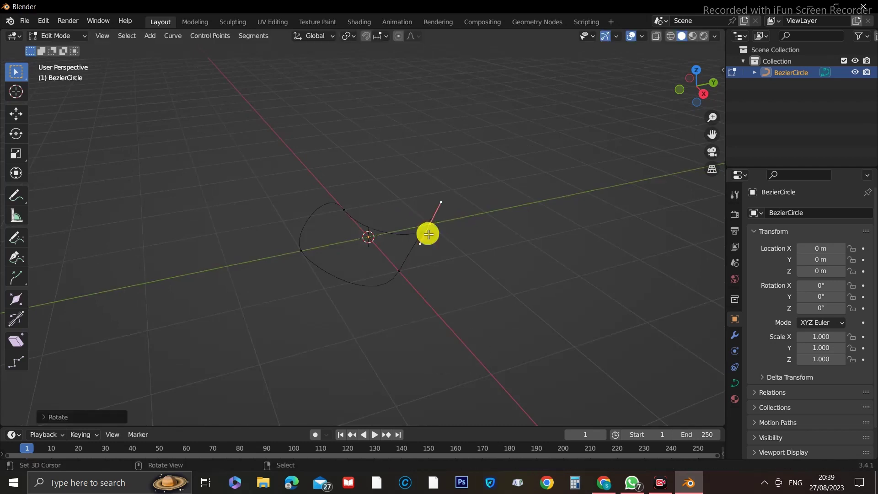
Step: Tilt the left control point 60° around Y, deselect all, and inspect the twisted loop
left_click(303, 253)
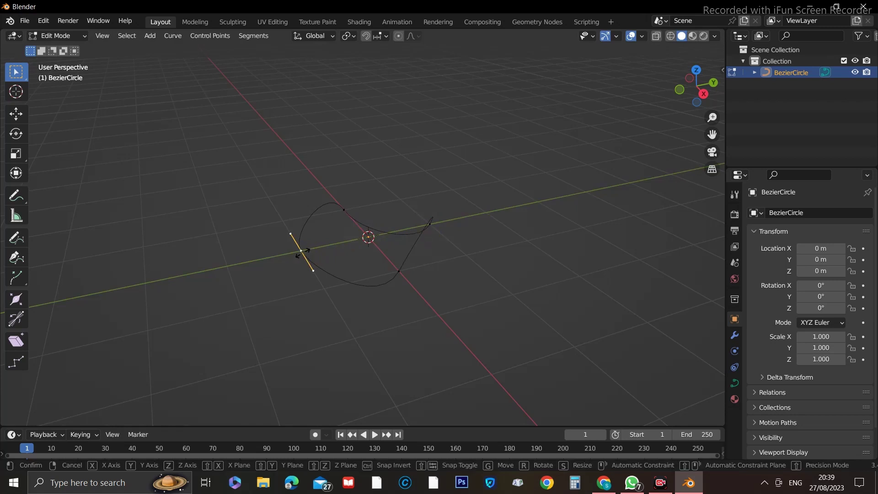
key("r")
key("y")
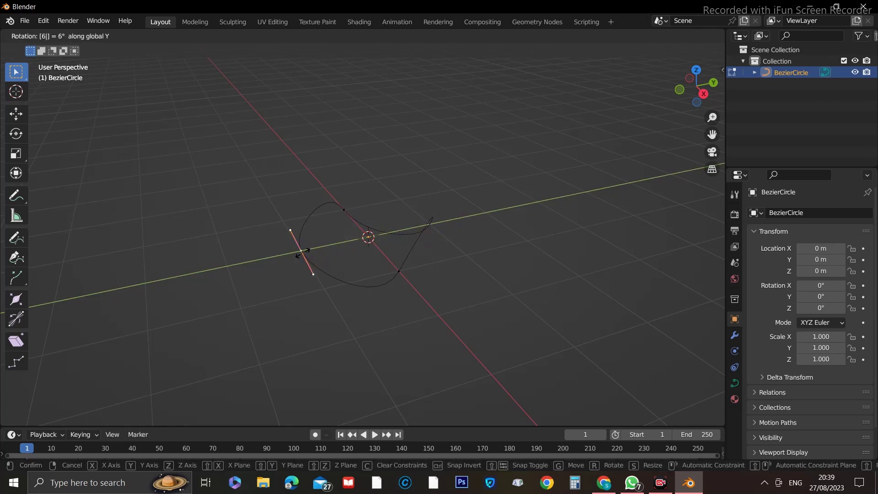
left_click(303, 253)
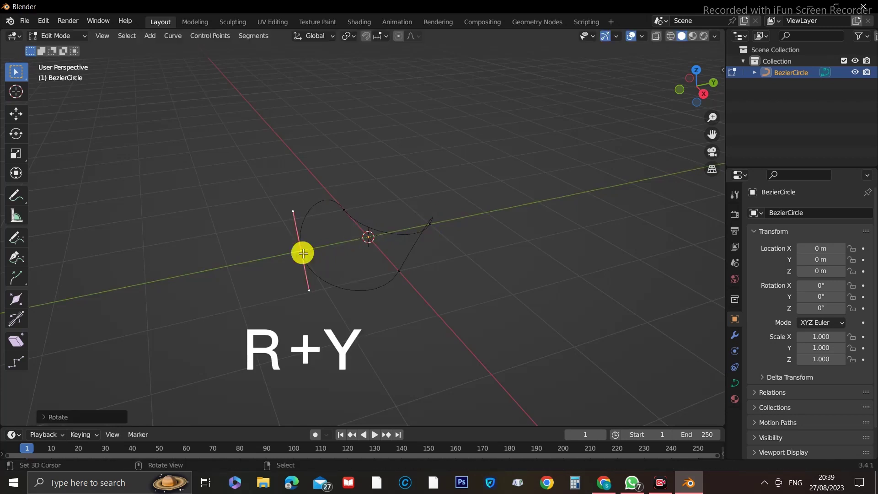
left_click(421, 273)
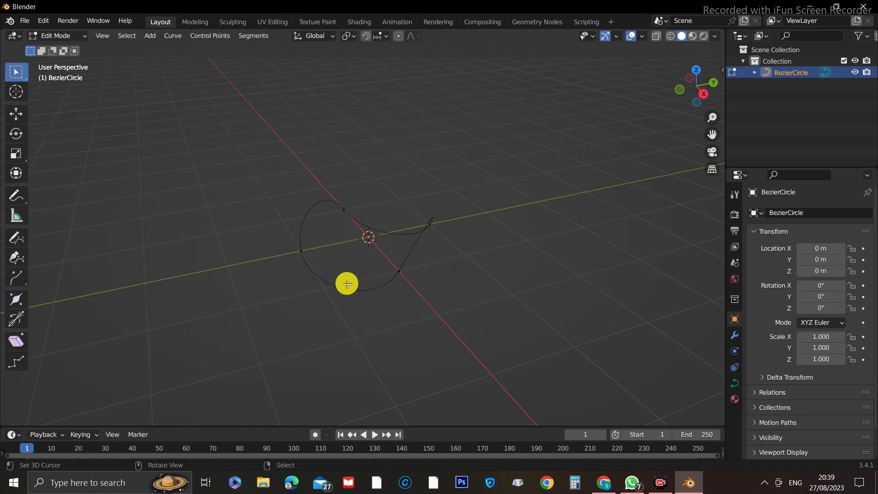
middle_click_drag(345, 277, 478, 261)
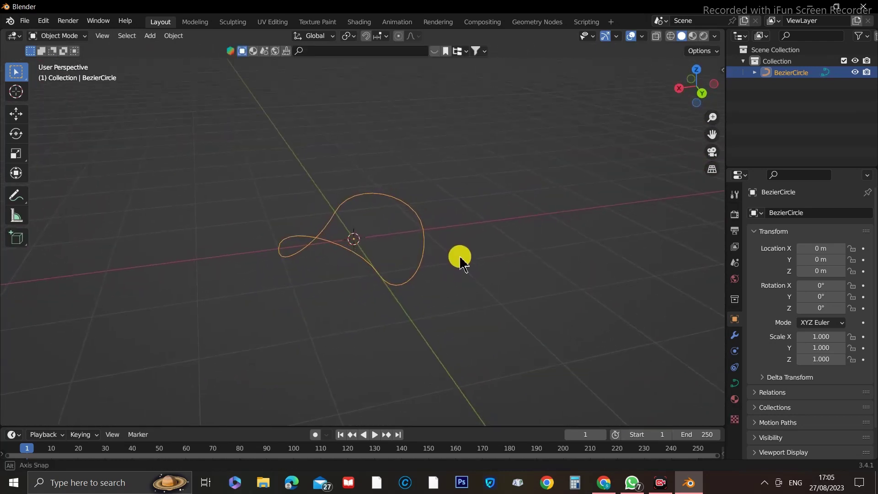
Step: Bevel the curve to 0.222 m depth at resolution 10, then duplicate the tube
scroll(457, 259, "up", 3)
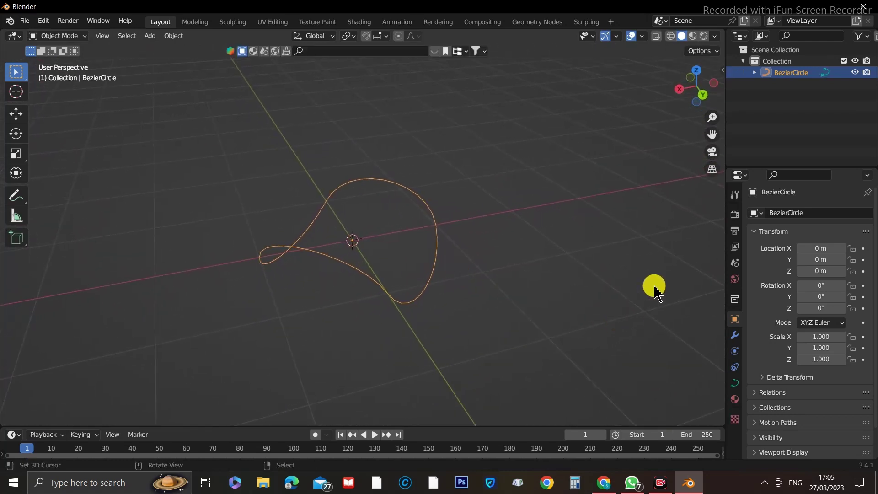
left_click(733, 384)
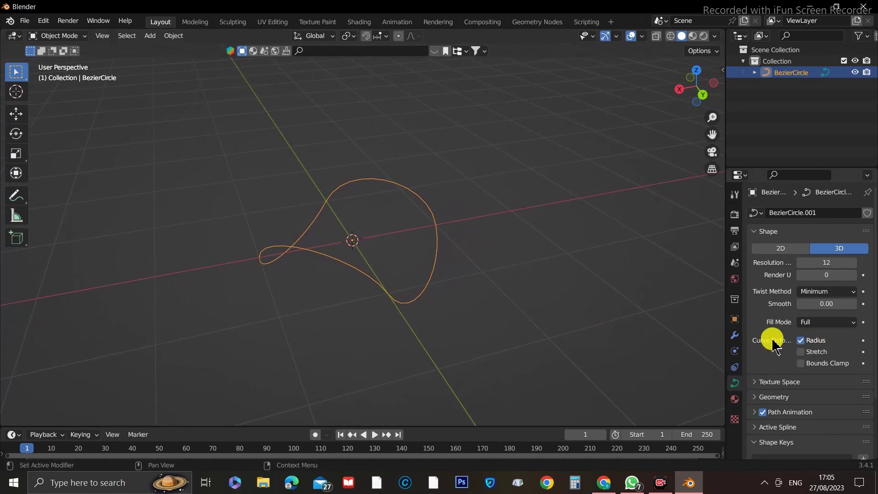
scroll(782, 376, "down", 2)
left_click(755, 361)
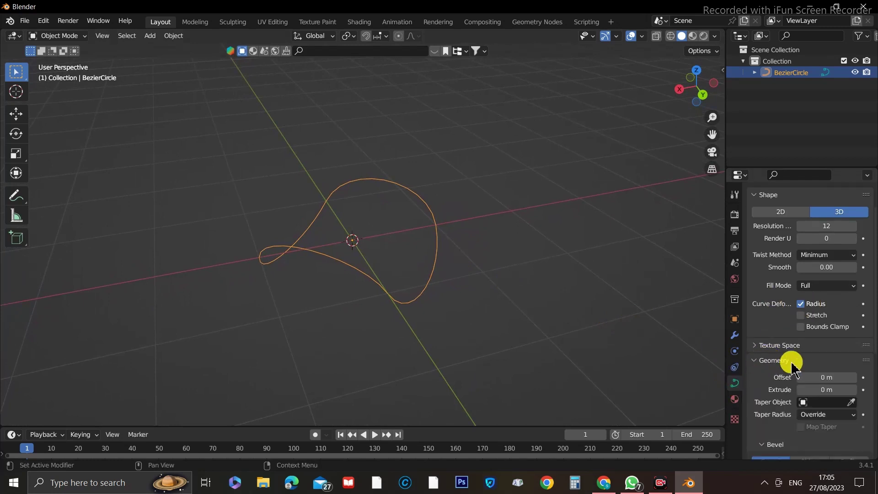
scroll(798, 363, "down", 3)
scroll(805, 366, "down", 3)
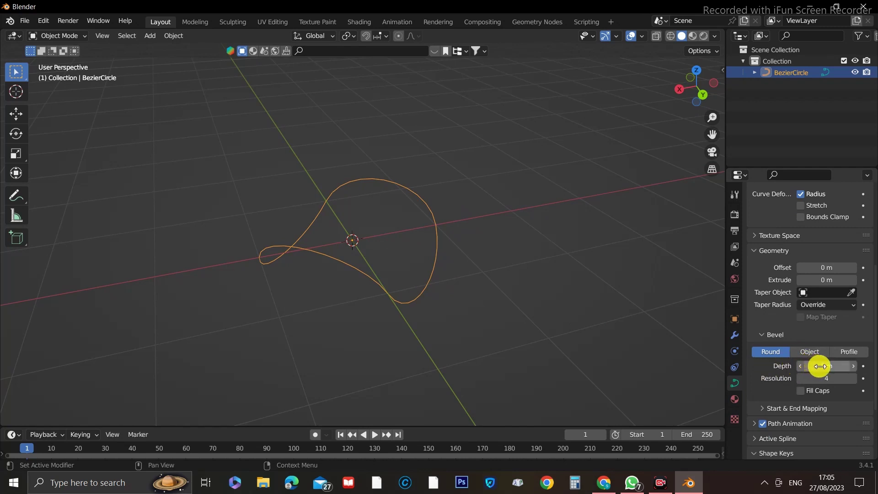
mouse_move(820, 365)
left_mouse_down()
mouse_move(851, 365)
mouse_move(822, 366)
left_mouse_up()
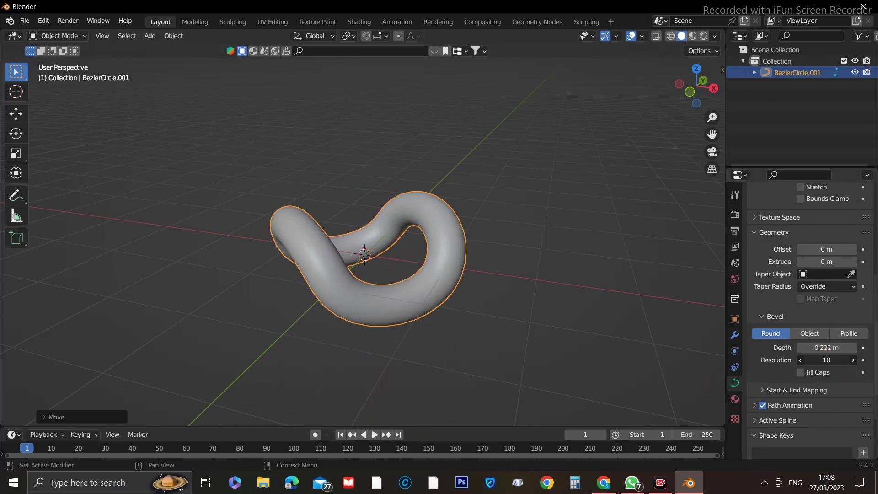
key("shift+d")
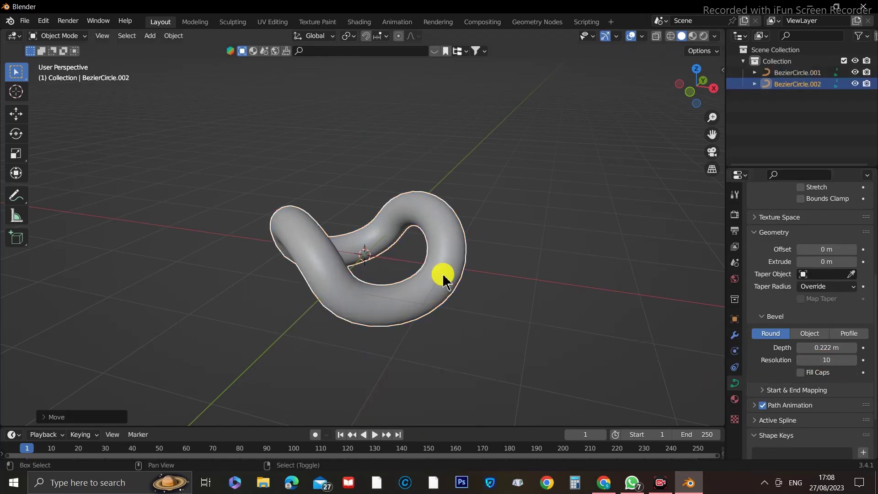
Step: Move the duplicate tube away below the original
right_click(443, 277)
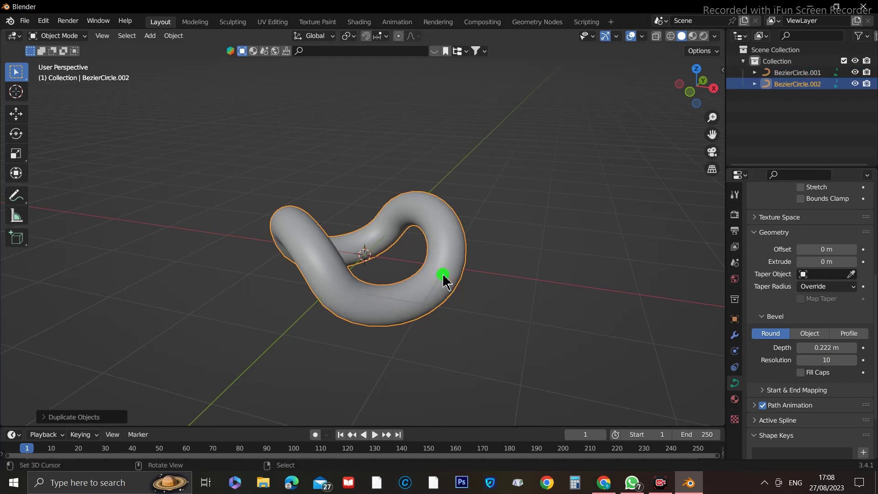
key("g")
left_click(474, 113)
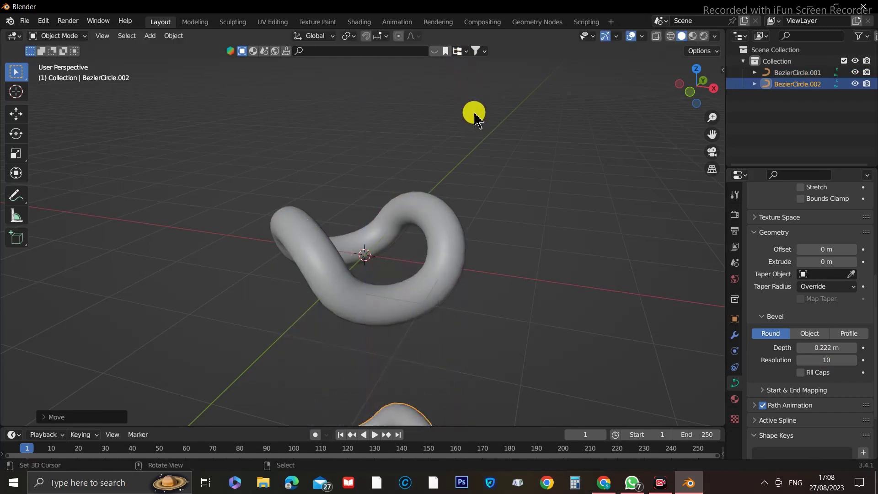
Step: Convert the original twisted tube BezierCircle.001 into a mesh
left_click(446, 258)
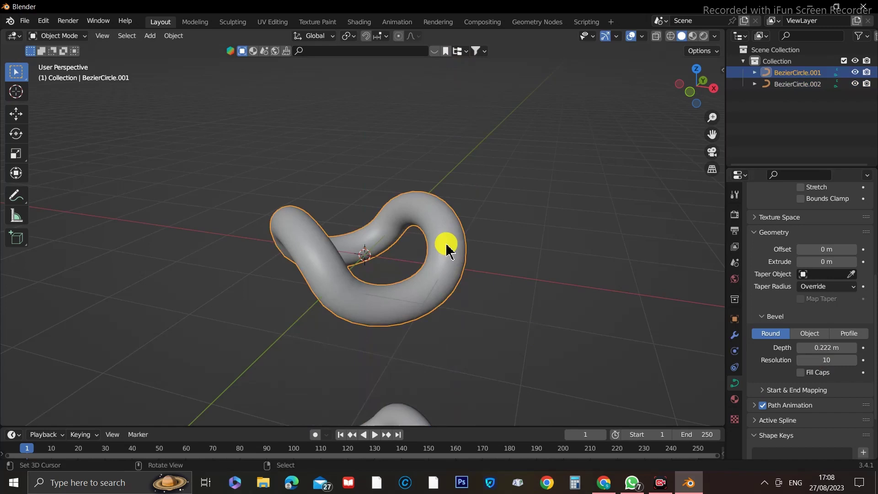
right_click(453, 262)
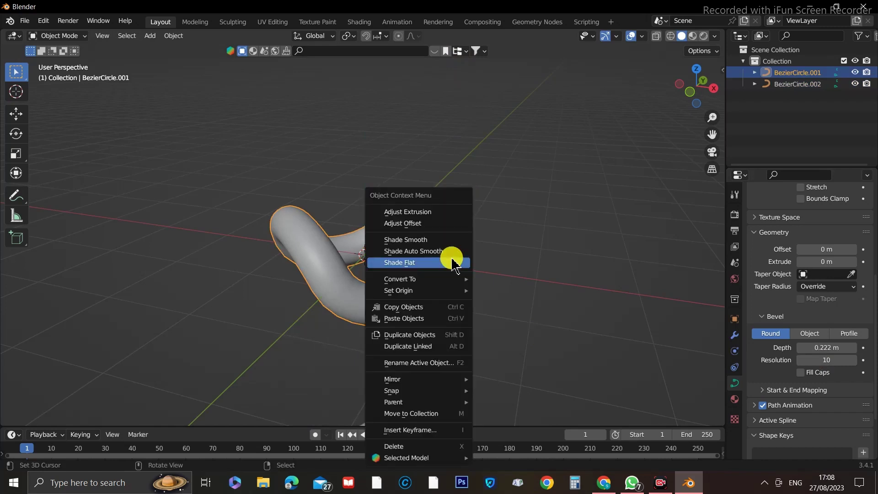
mouse_move(451, 290)
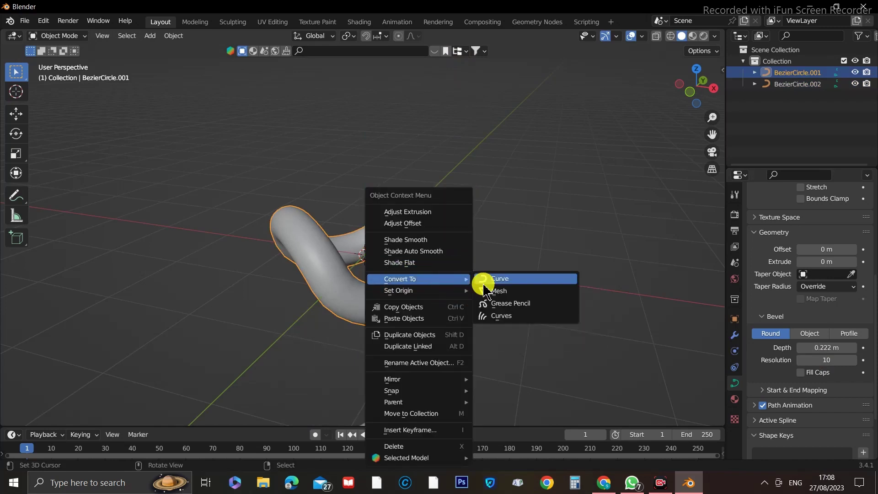
left_click(491, 290)
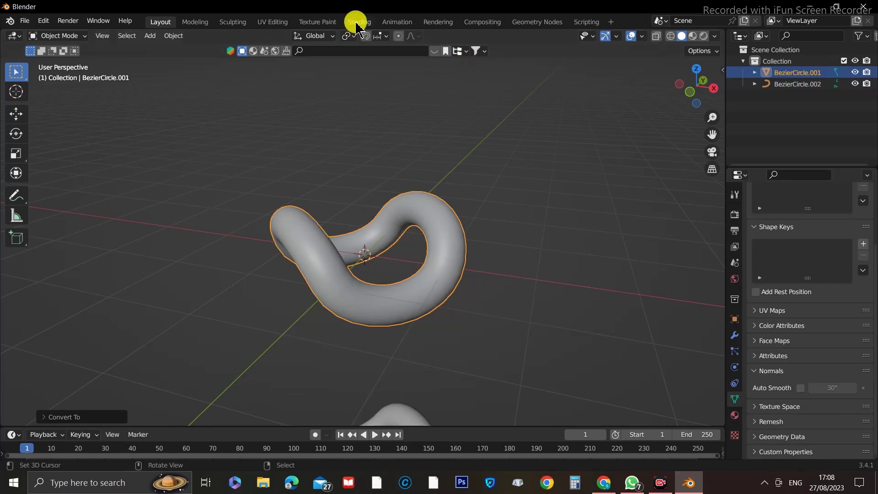
Step: In Sculpting, from the Right view, Box Trim the link's top and bottom flat
left_click(231, 22)
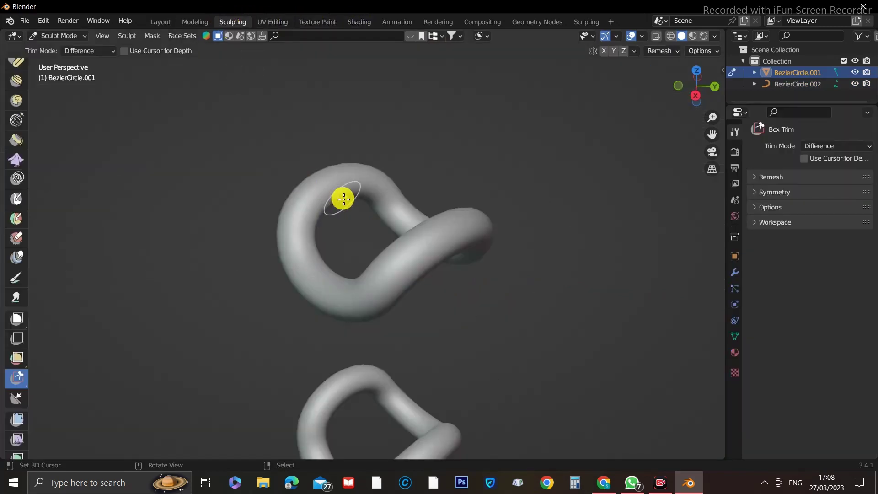
key("grave")
left_click(402, 194)
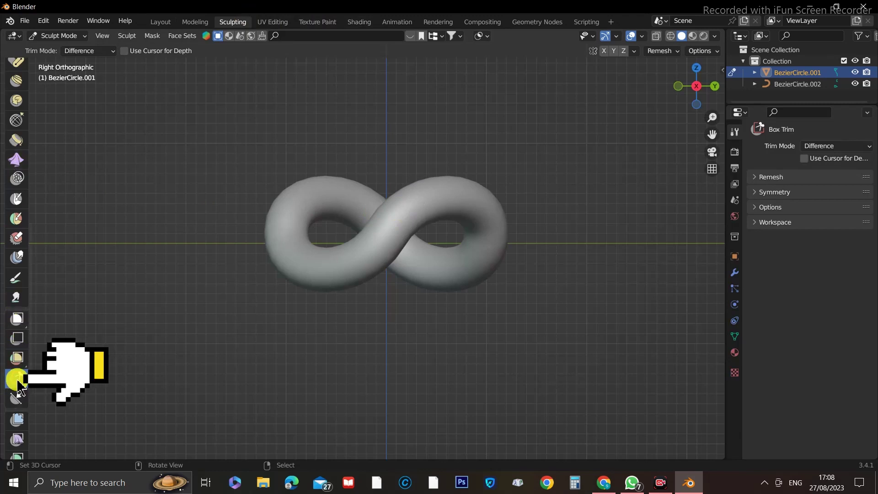
left_click_drag(240, 116, 573, 202)
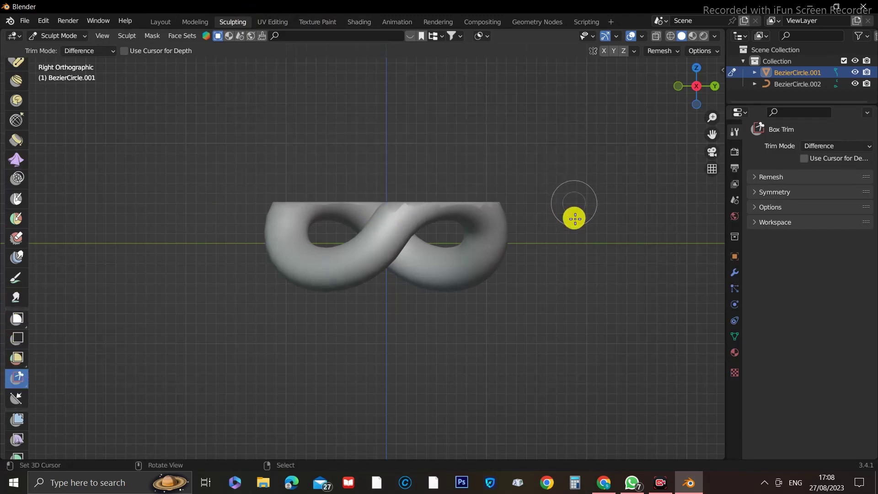
left_click_drag(556, 386, 243, 273)
middle_click_drag(243, 272, 567, 315)
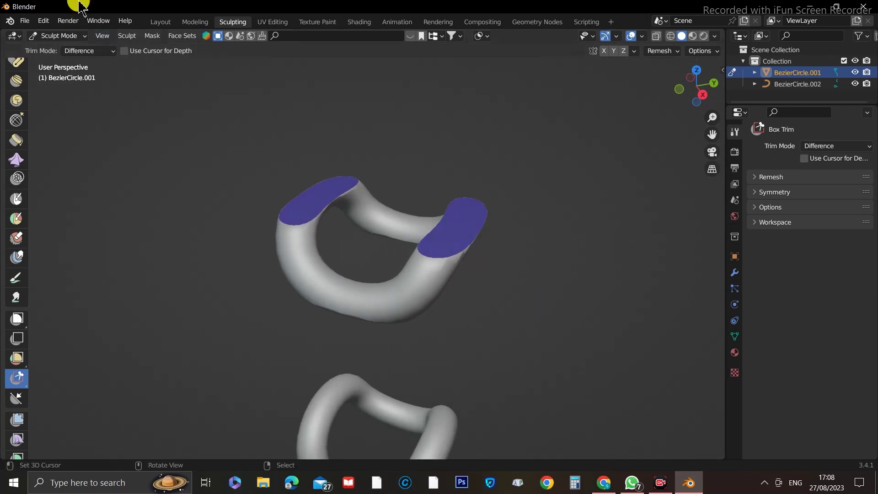
Step: In Layout, shade the trimmed link smooth and enable Auto Smooth at 30°
left_click(169, 23)
mouse_move(412, 235)
middle_mouse_down()
mouse_move(451, 269)
mouse_move(416, 255)
middle_mouse_up()
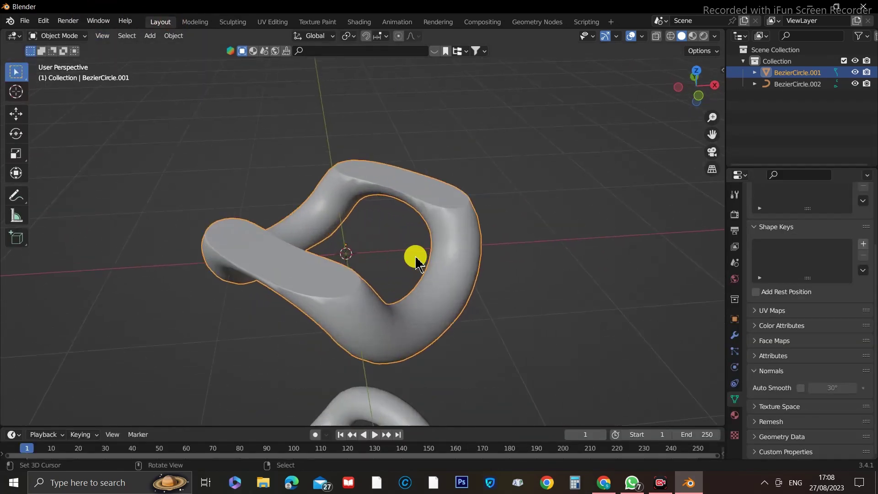
right_click(445, 241)
left_click(415, 199)
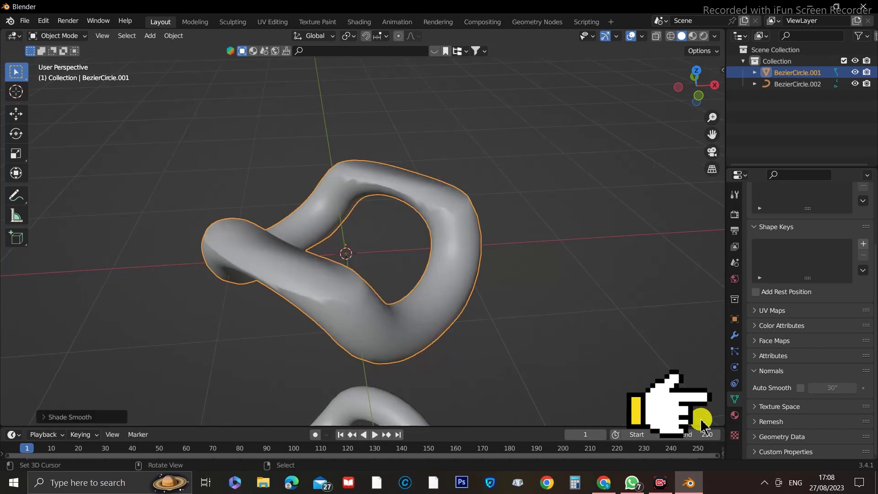
left_click(800, 388)
mouse_move(512, 273)
middle_mouse_down()
mouse_move(484, 309)
mouse_move(414, 288)
mouse_move(369, 305)
mouse_move(440, 294)
mouse_move(448, 309)
mouse_move(423, 318)
mouse_move(398, 297)
middle_mouse_up()
Step: Add a new Bezier circle and scale it up about 1.41×
left_click(150, 35)
mouse_move(221, 62)
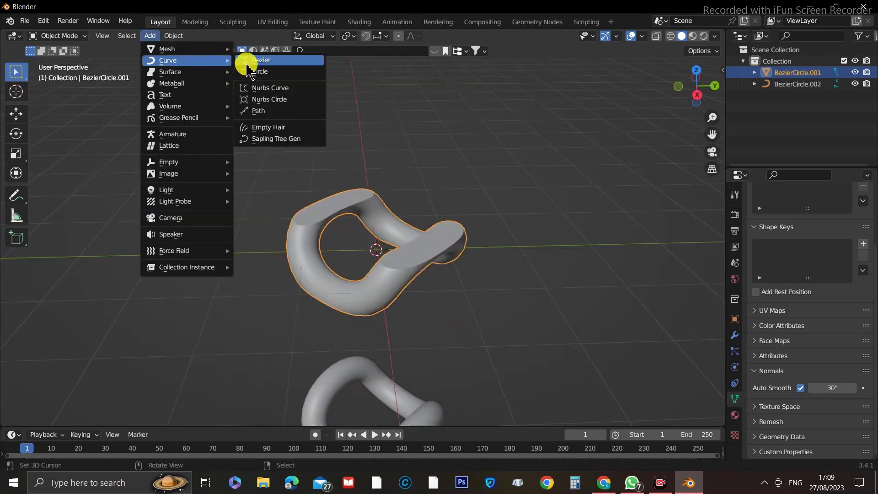
left_click(264, 71)
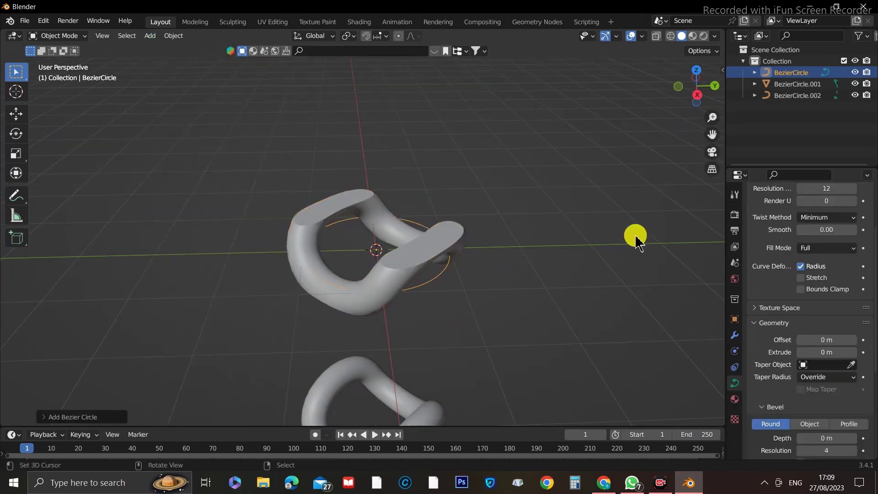
key("s")
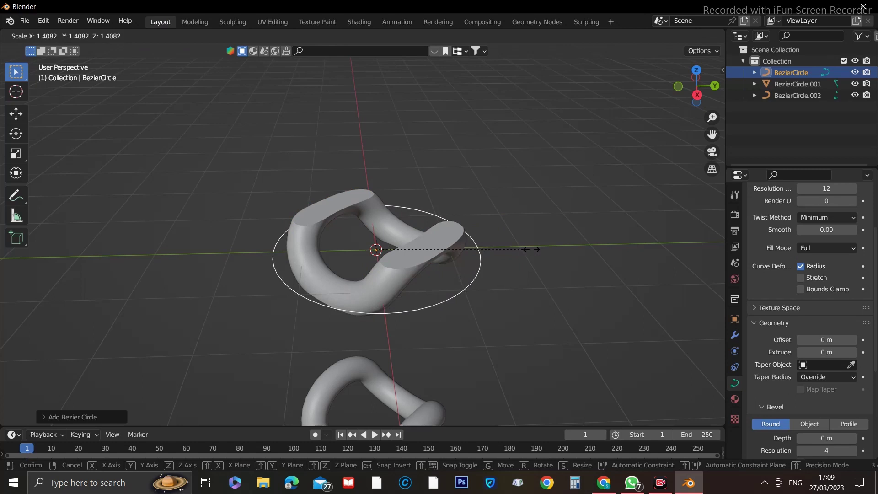
left_click(530, 257)
Step: Shrink the trimmed link mesh to roughly 0.28 scale
left_click(453, 249)
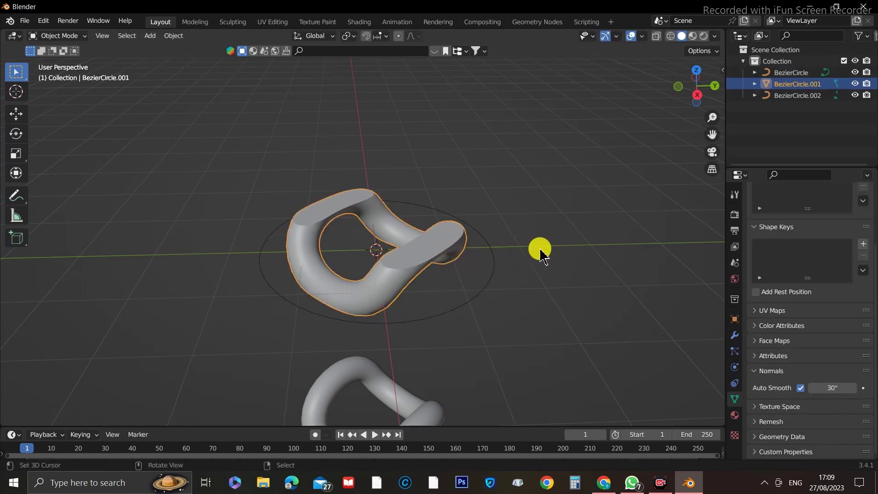
key("s")
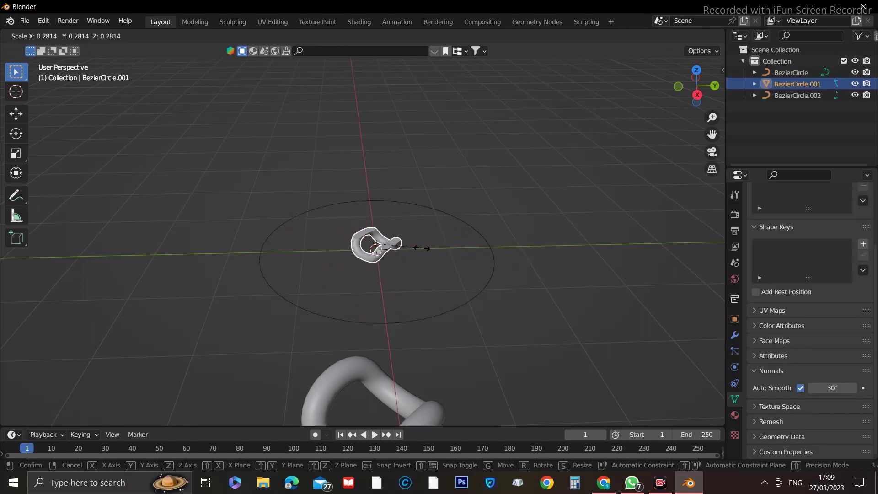
left_click(384, 250)
scroll(398, 243, "up", 4)
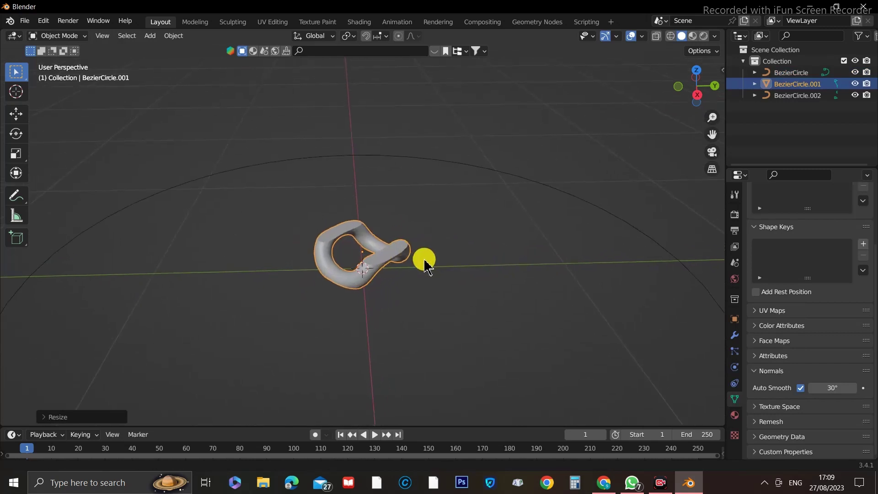
middle_click_drag(424, 265, 453, 270)
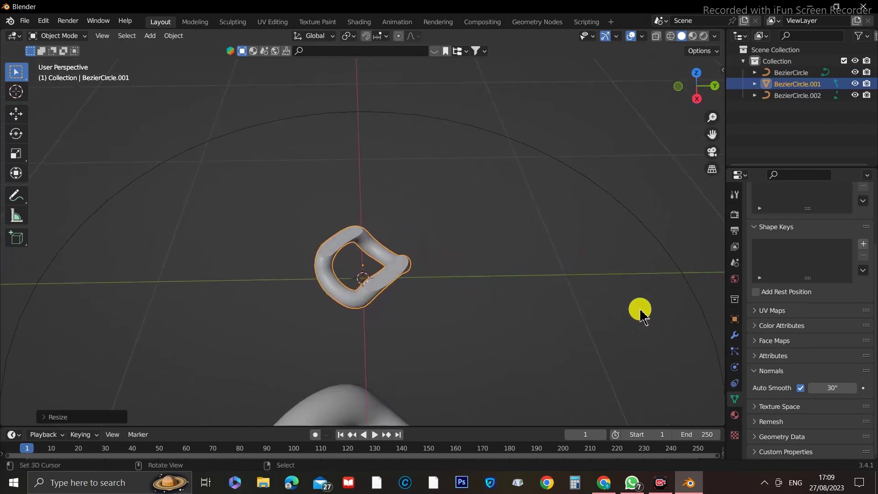
Step: Add an Array modifier to the link and fatten its tube with Alt+S in Edit Mode
left_click(734, 335)
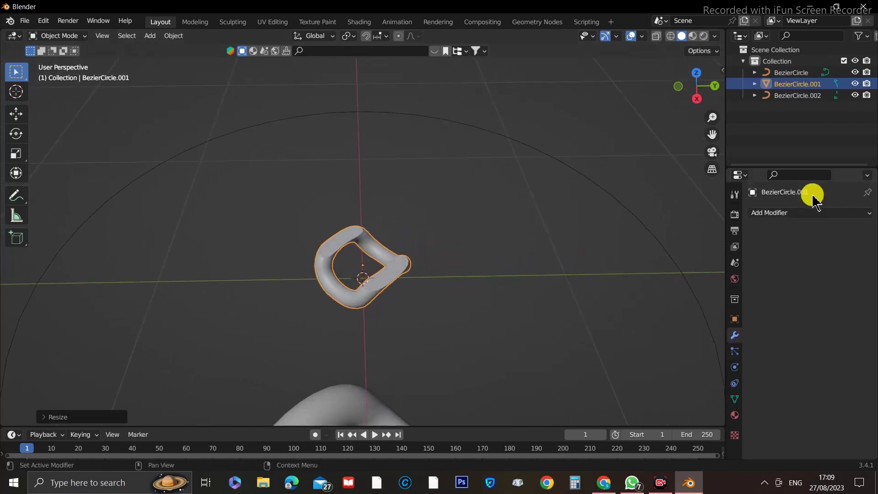
left_click(793, 213)
left_click(640, 244)
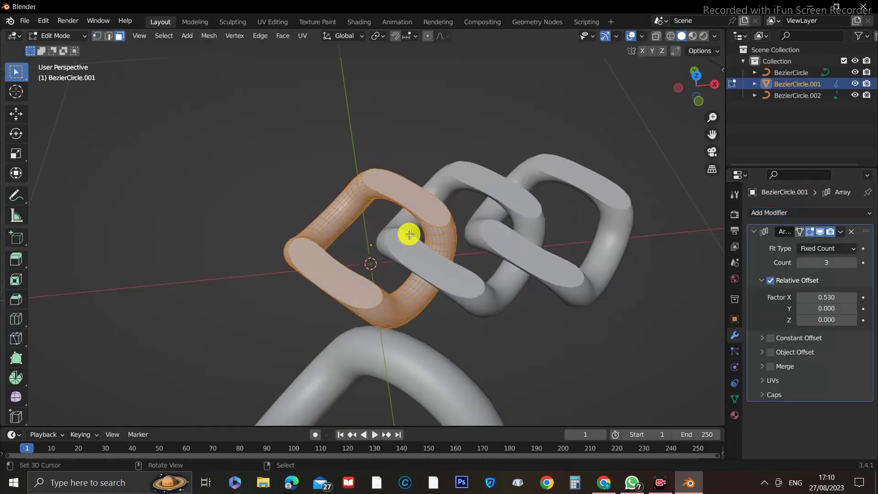
key("s")
left_click(414, 228)
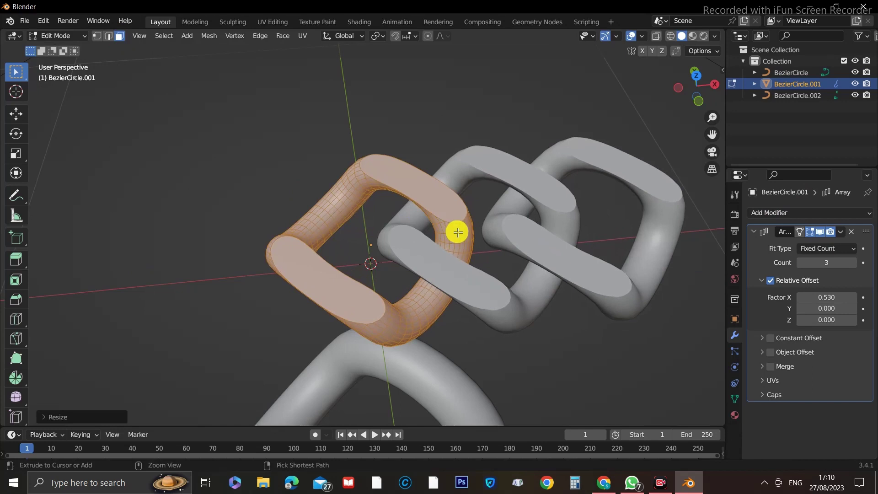
key("ctrl+z")
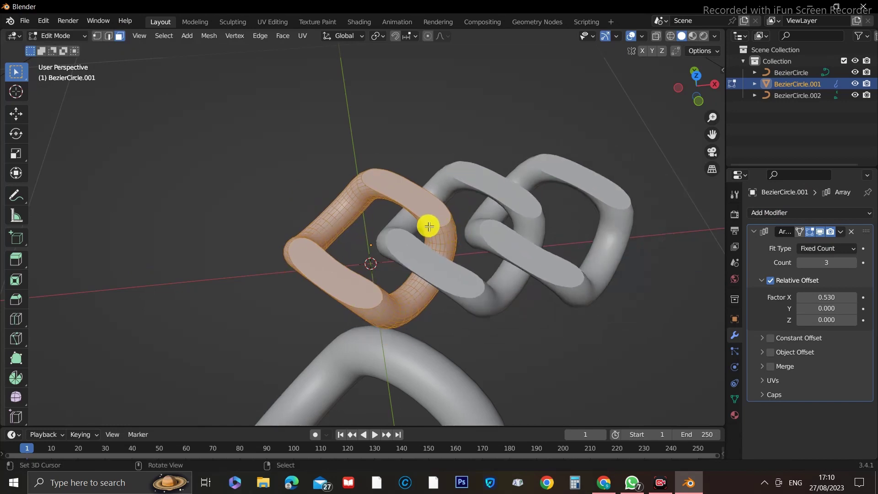
key("alt+s")
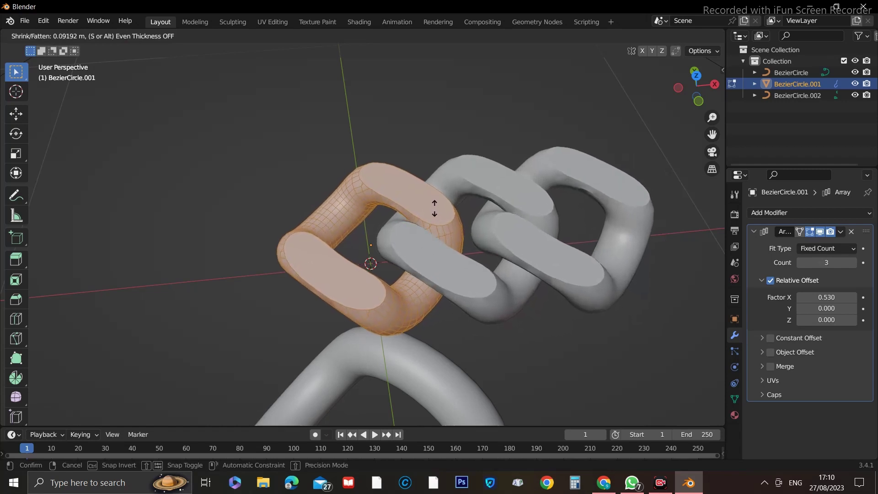
left_click(459, 258)
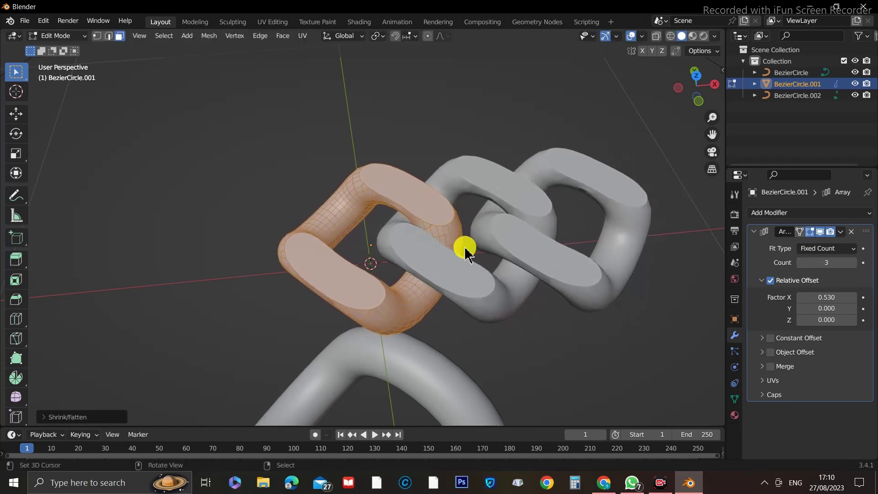
key("Tab")
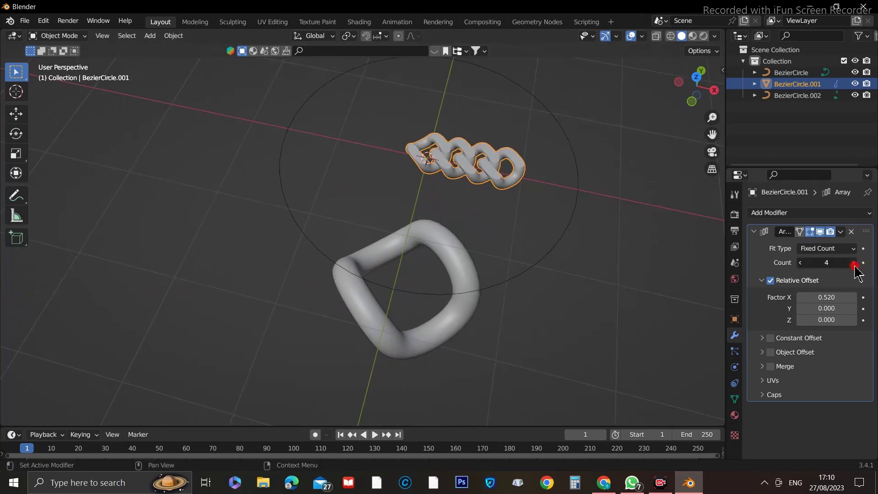
Step: Set the array's relative offset X to 0.520 and Count to 9
left_click(854, 262)
left_click(854, 263)
left_click(854, 263)
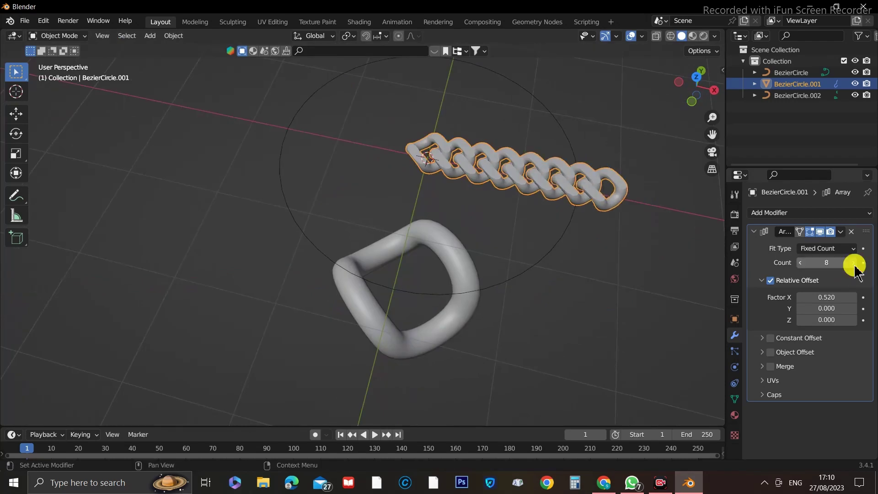
left_click(854, 262)
middle_click_drag(601, 222, 471, 308)
middle_click_drag(533, 278, 558, 270)
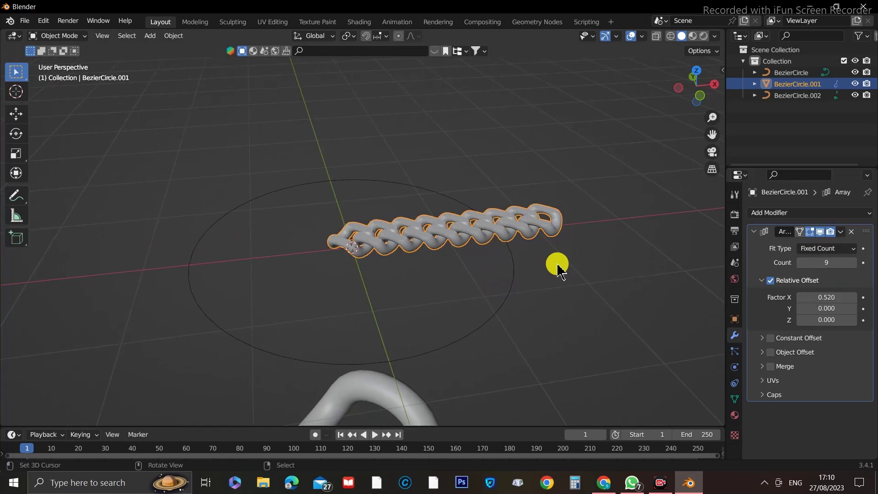
Step: Add a Curve modifier to the chain and set BezierCircle as its curve object
left_click(846, 214)
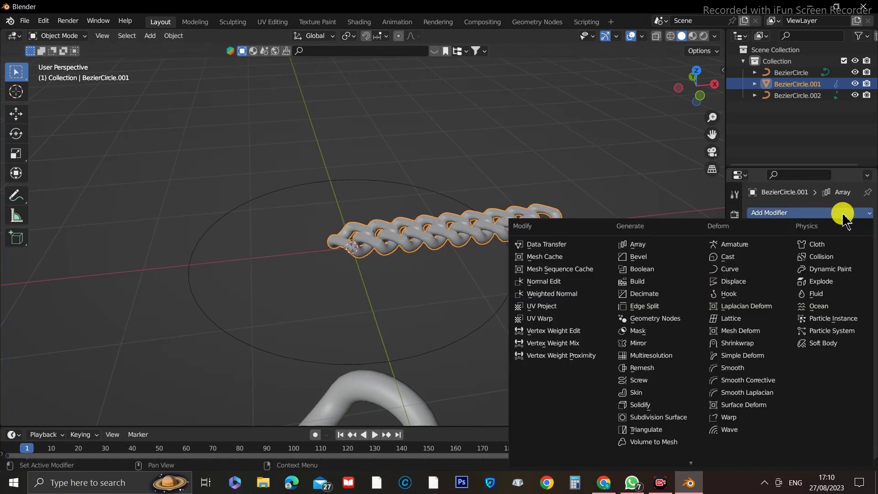
left_click(731, 270)
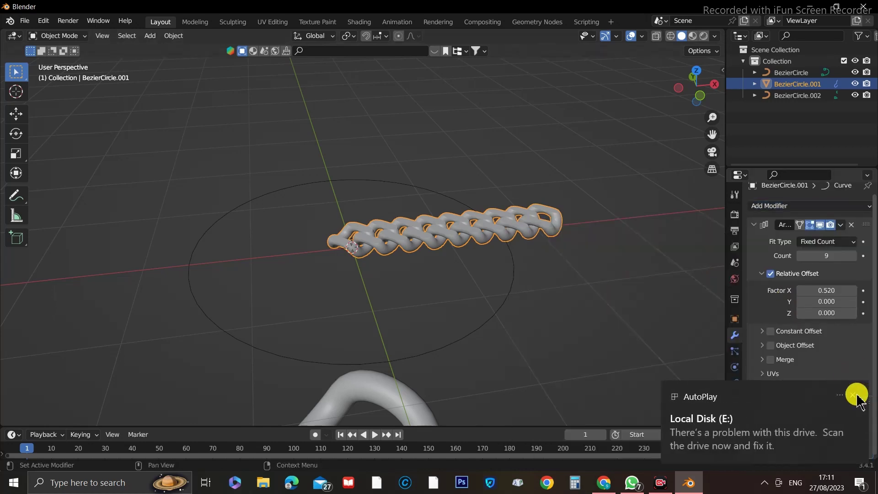
left_click(854, 395)
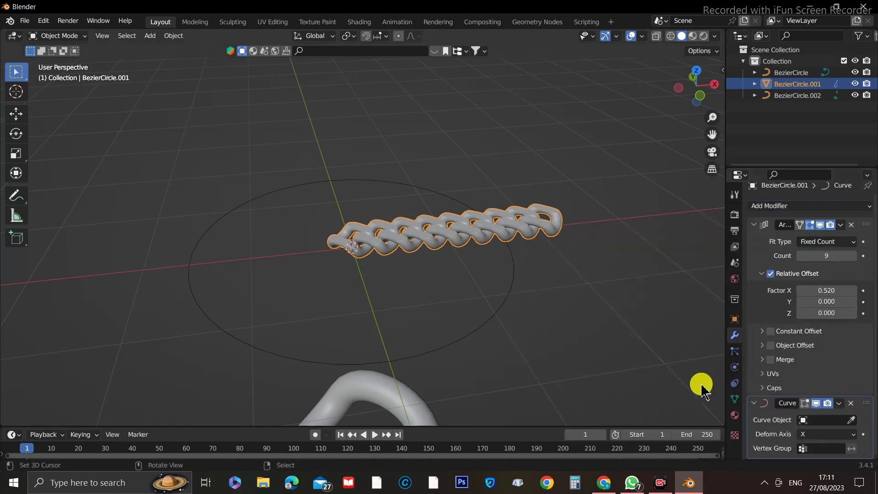
scroll(649, 352, "down", 2)
scroll(639, 339, "up", 3)
middle_click_drag(639, 338, 609, 294, "shift")
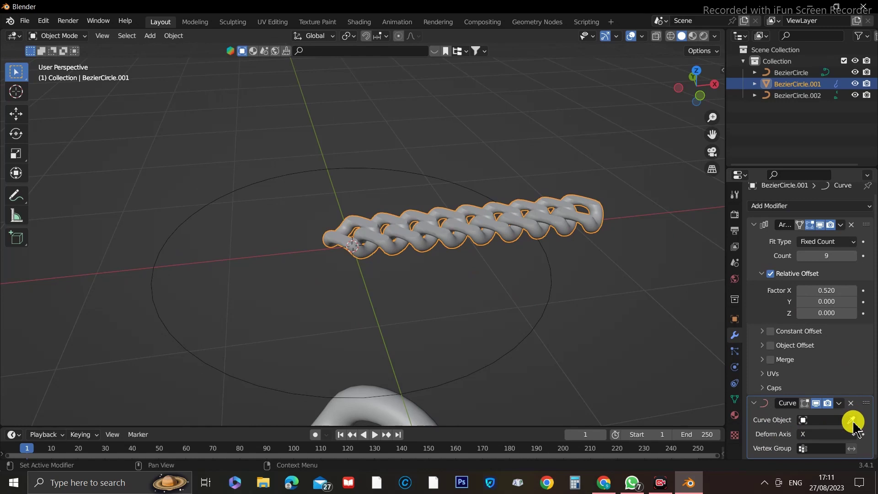
left_click(851, 421)
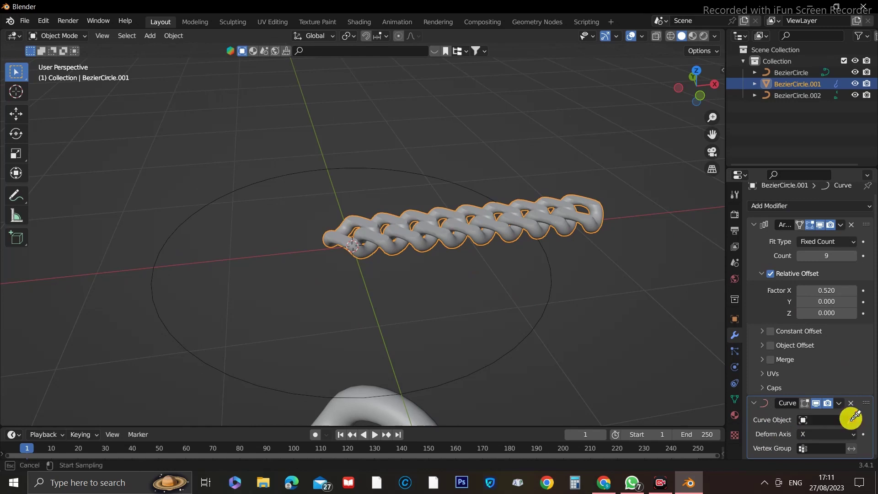
left_click(530, 338)
Step: Raise the Array count to 39 so the links close into a full ring
scroll(402, 328, "down", 3)
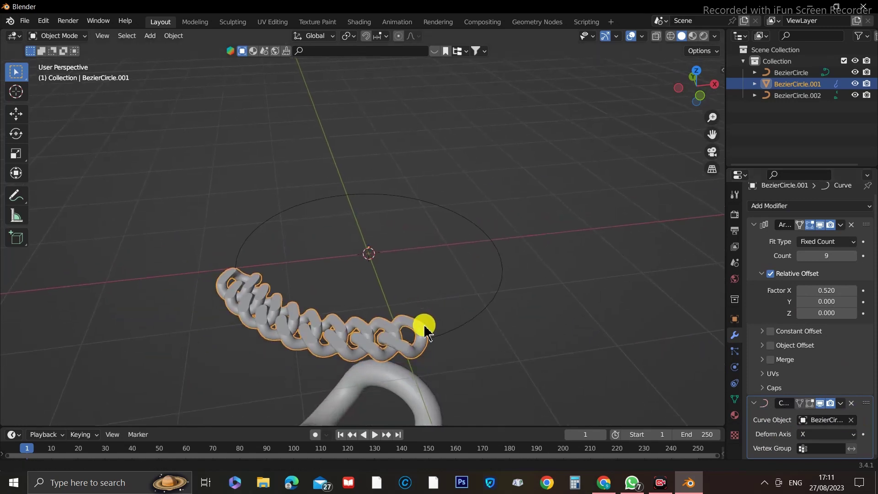
left_click_drag(856, 256, 858, 256)
left_click_drag(858, 256, 857, 255)
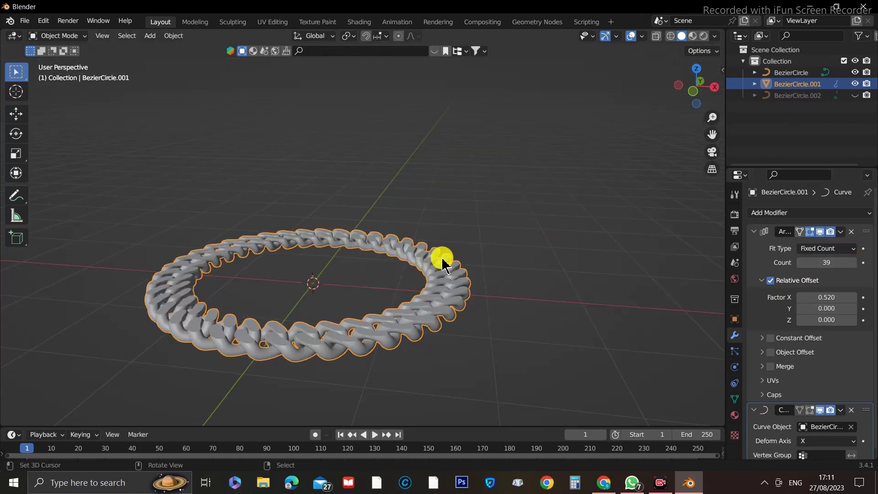
Step: Rotate the chain ring about the X axis, then orbit to view it from above
key("r")
key("x")
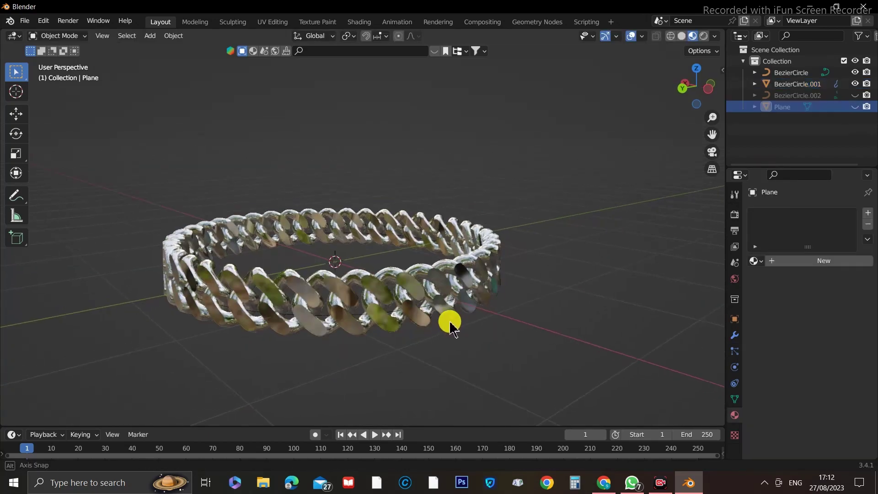
scroll(449, 320, "up", 6)
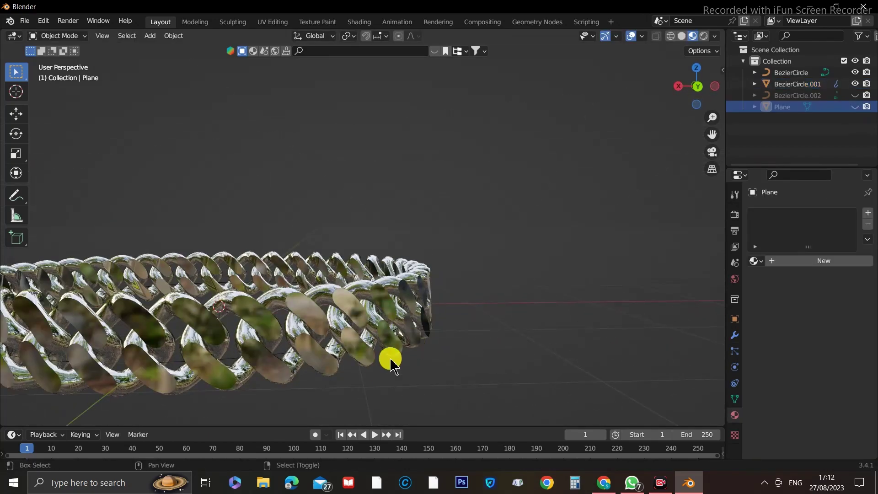
scroll(544, 323, "down", 4)
middle_click_drag(544, 323, 506, 339)
scroll(587, 316, "up", 3)
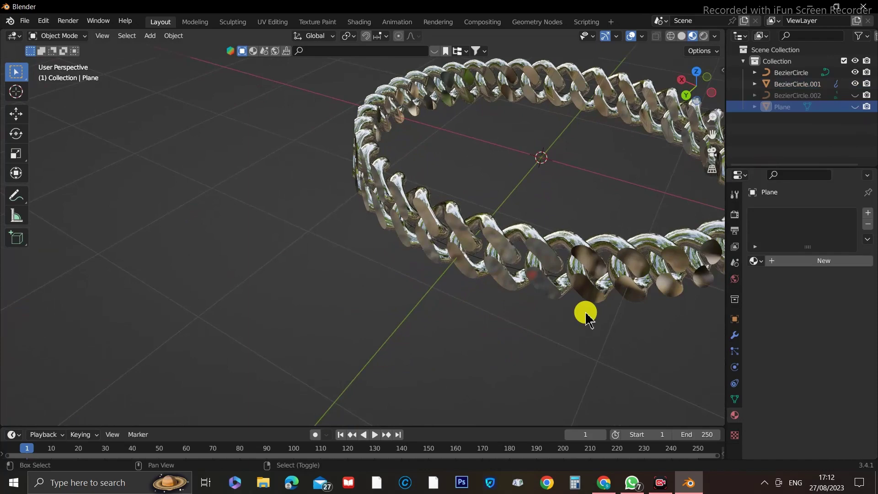
scroll(457, 334, "down", 5)
middle_click_drag(503, 308, 402, 298)
scroll(386, 327, "up", 5)
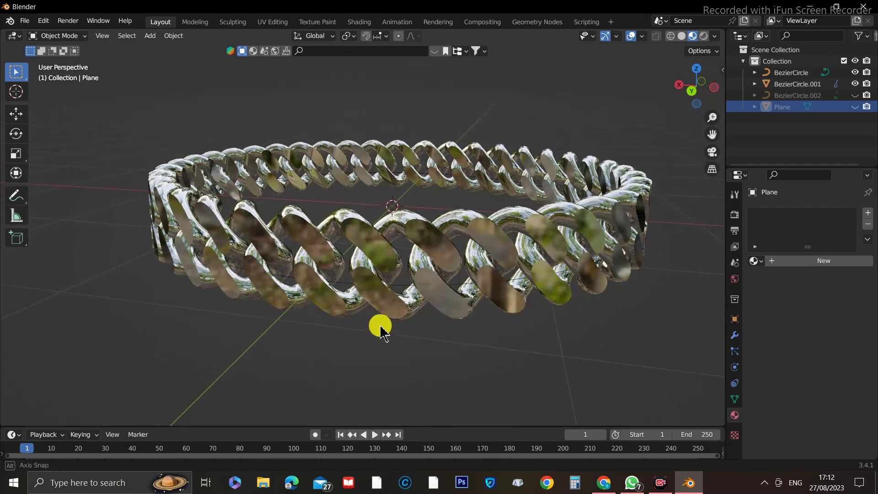